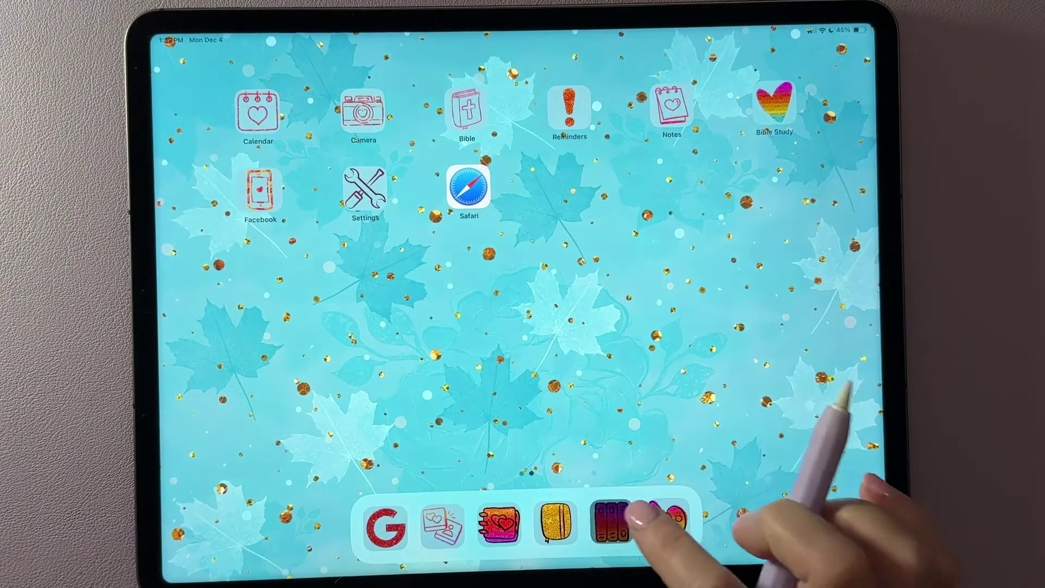
# Open the Dropbox link document in Files and follow its download link into Safari.
pyautogui.click(611, 523)
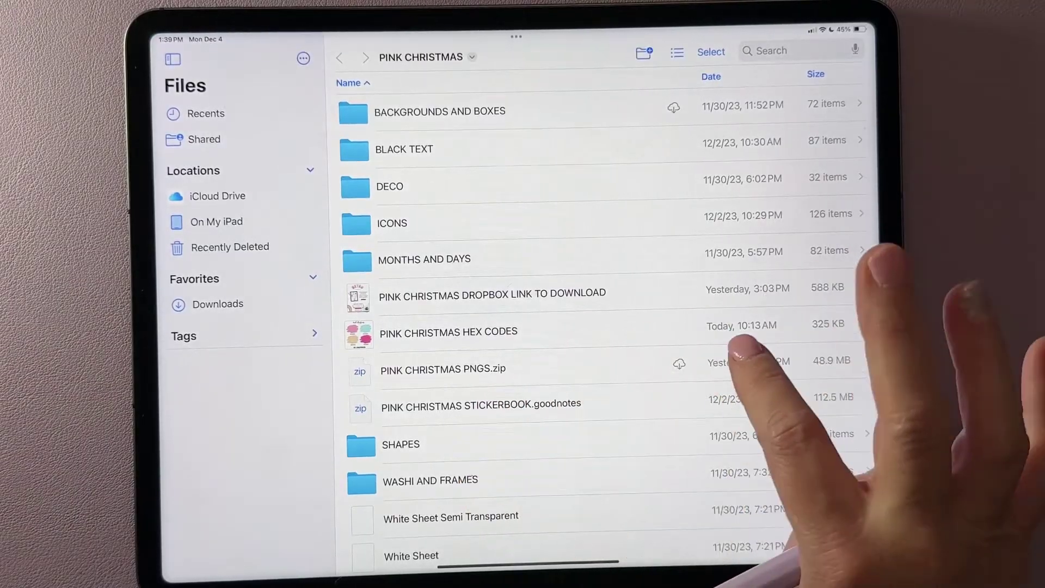
pyautogui.click(492, 293)
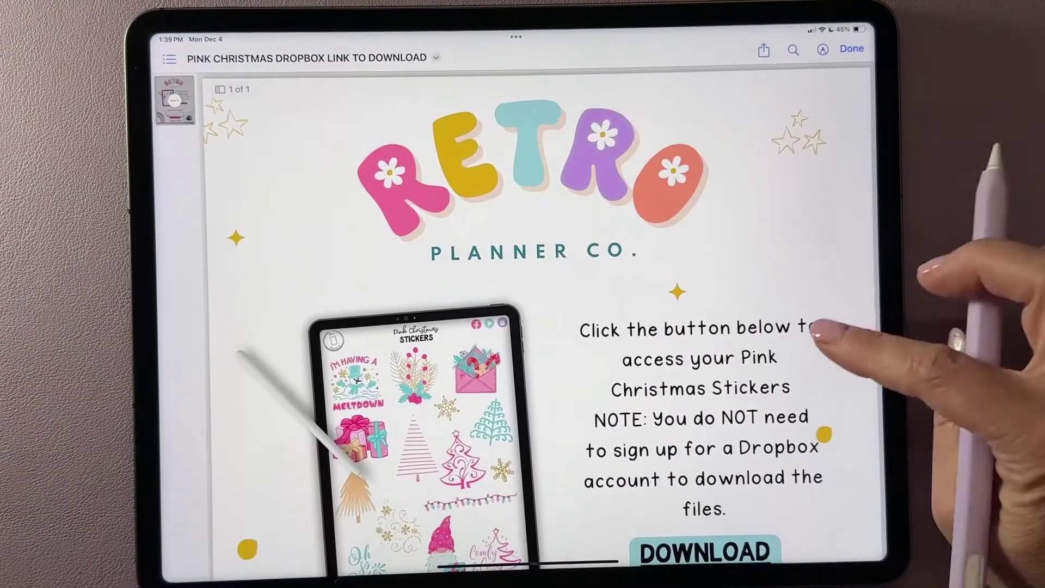
pyautogui.scroll(-2, 829, 374)
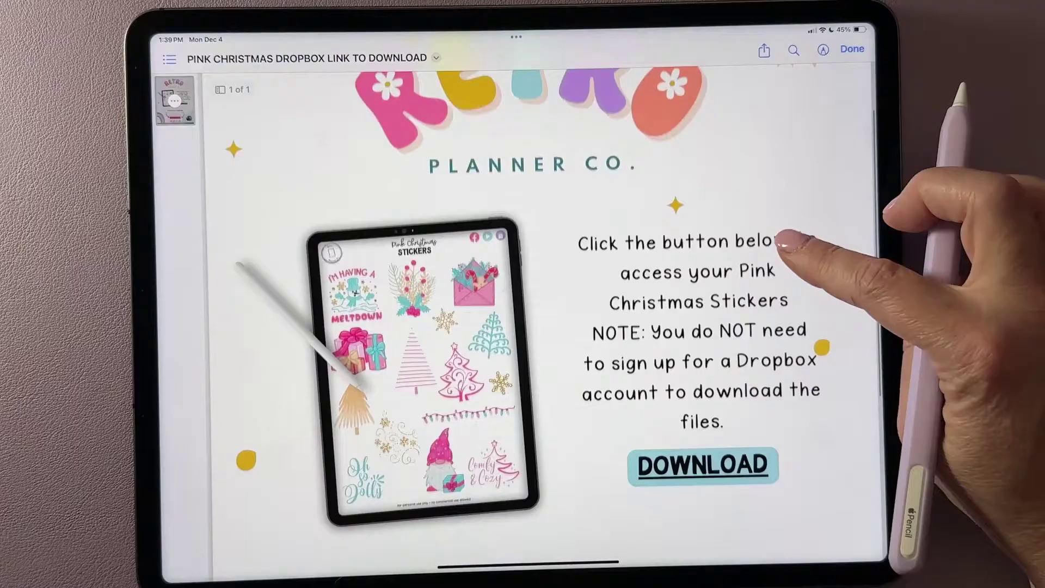
pyautogui.scroll(-1, 816, 335)
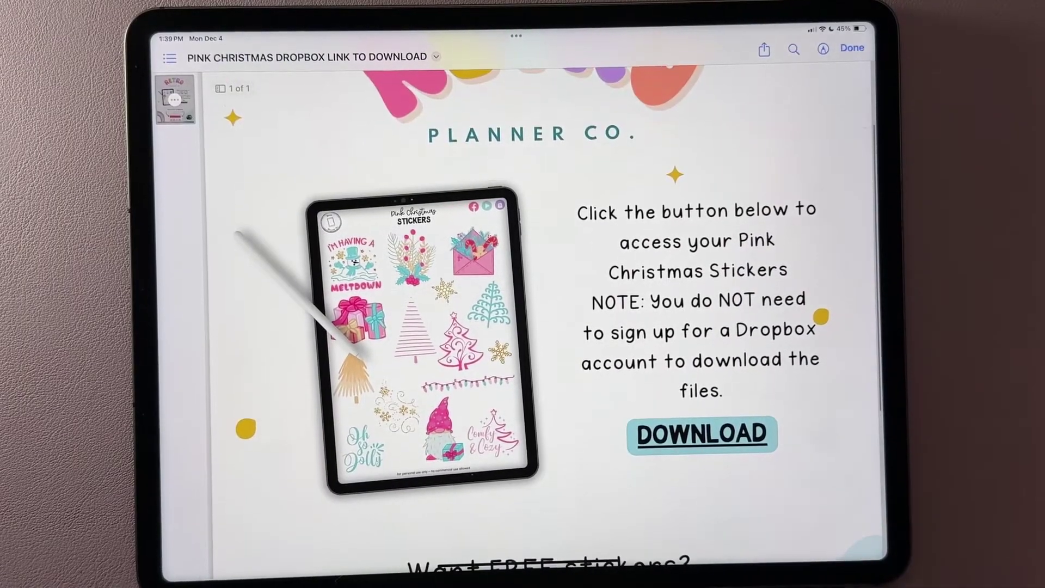
pyautogui.click(739, 434)
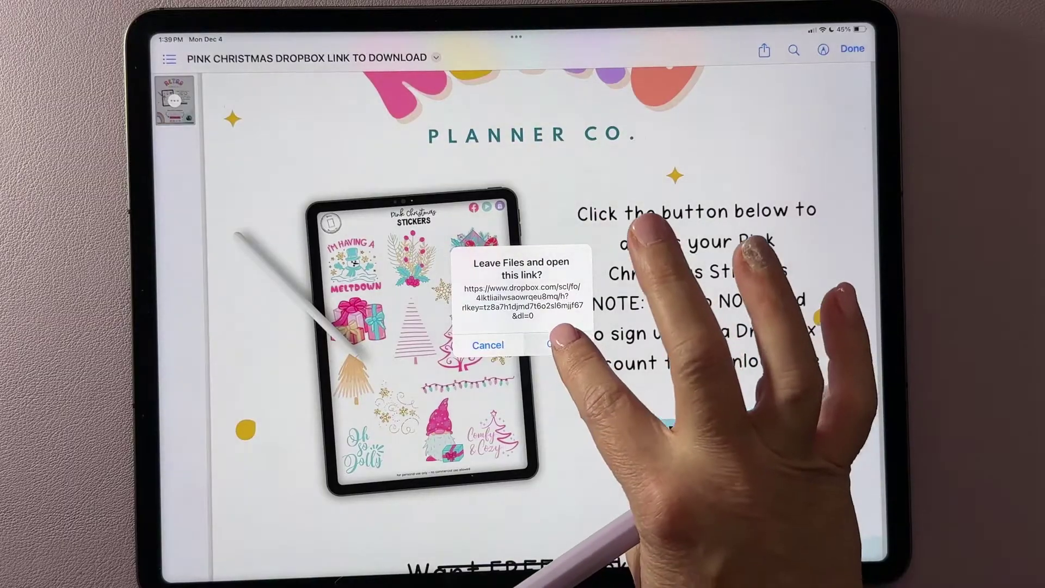
pyautogui.click(561, 346)
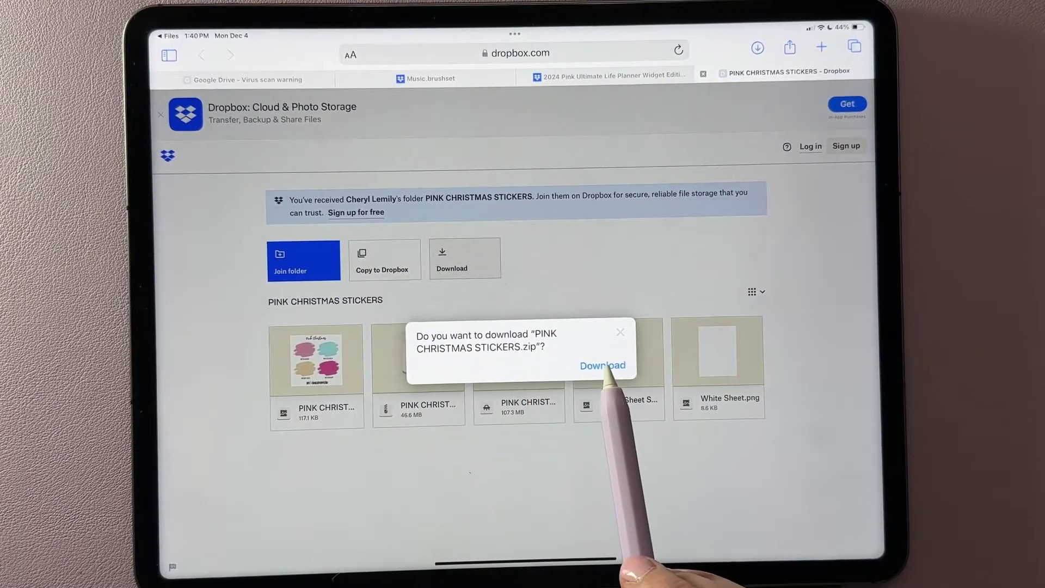
# Confirm the zip download of the PINK CHRISTMAS STICKERS folder.
pyautogui.click(602, 366)
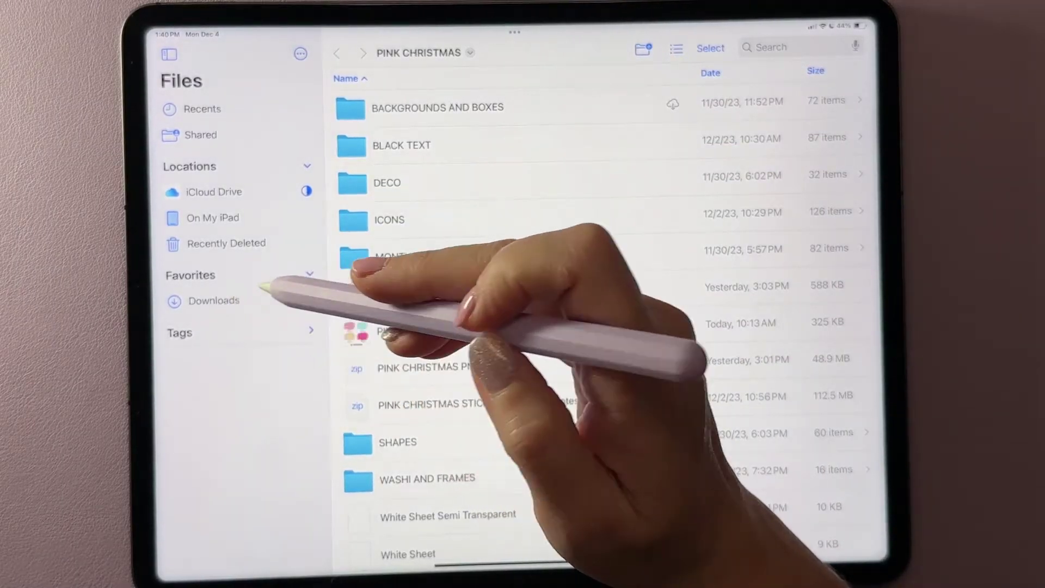
# Delete the downloaded stickers zip from the Downloads folder.
pyautogui.click(214, 301)
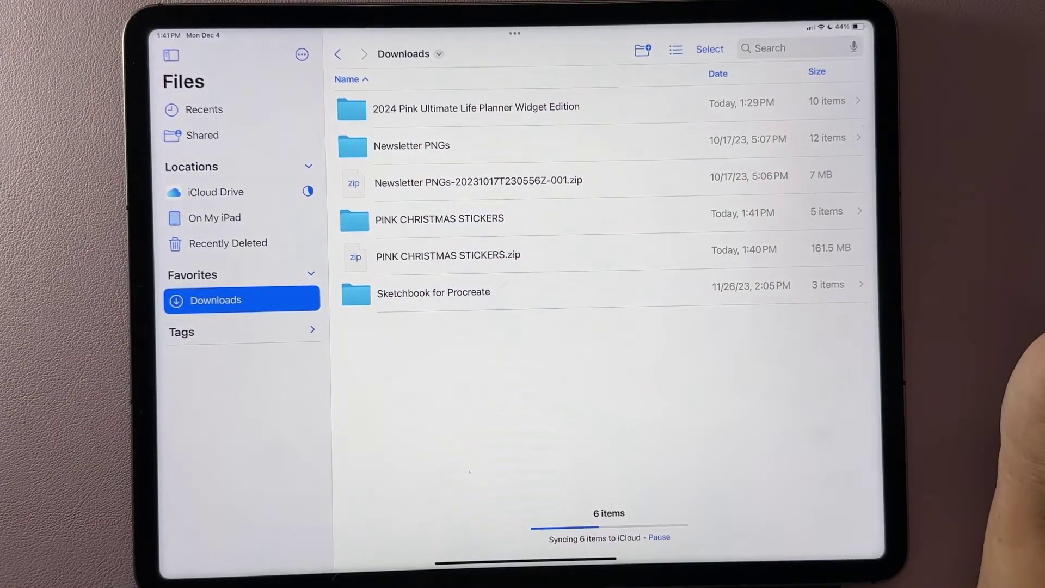
pyautogui.moveTo(700, 249); pyautogui.dragTo(565, 253)
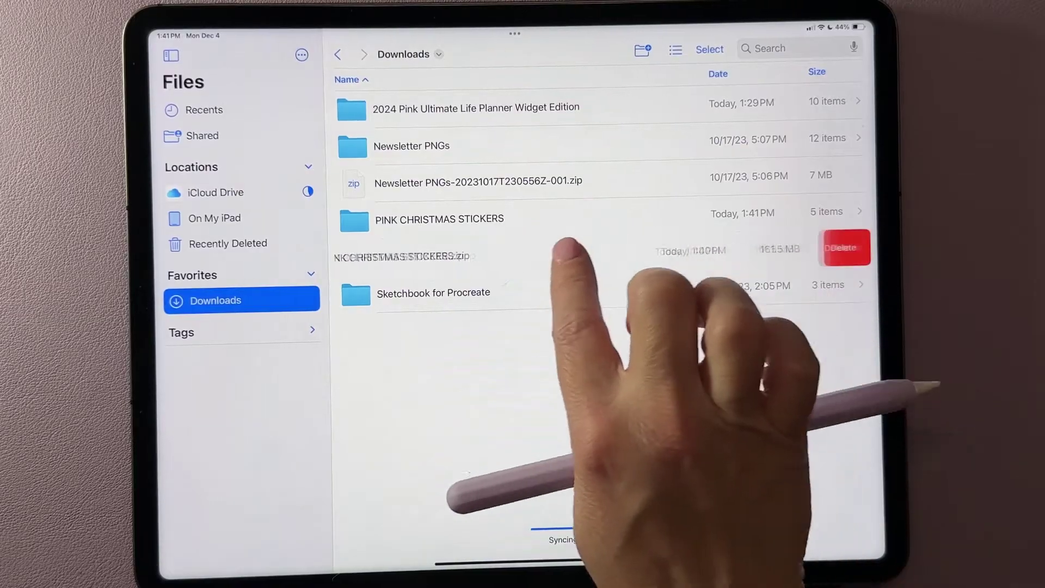
pyautogui.click(845, 247)
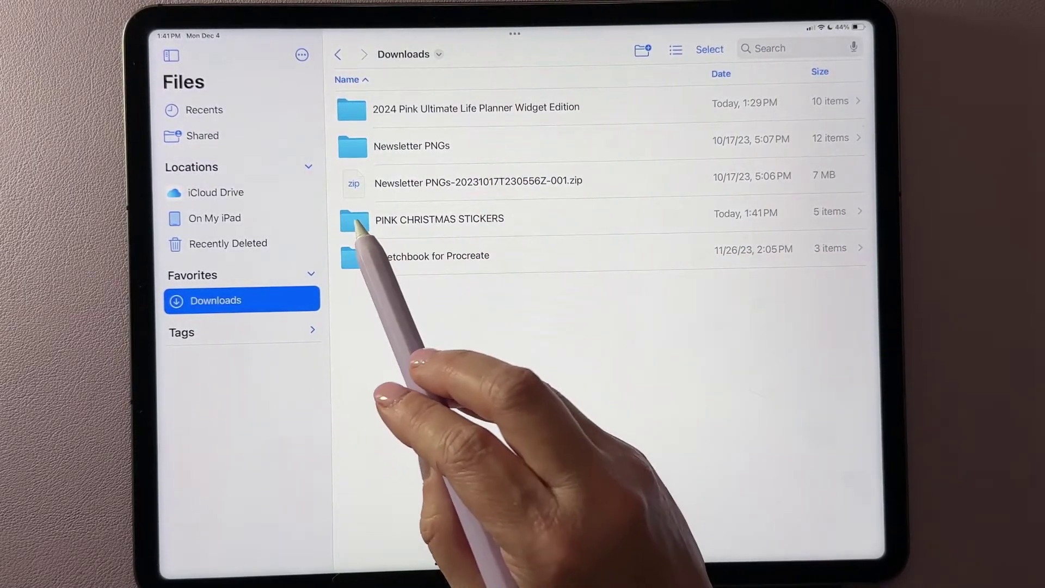
# Unzip PINK CHRISTMAS PNGS inside the stickers folder, then delete the PNGS zip.
pyautogui.click(359, 226)
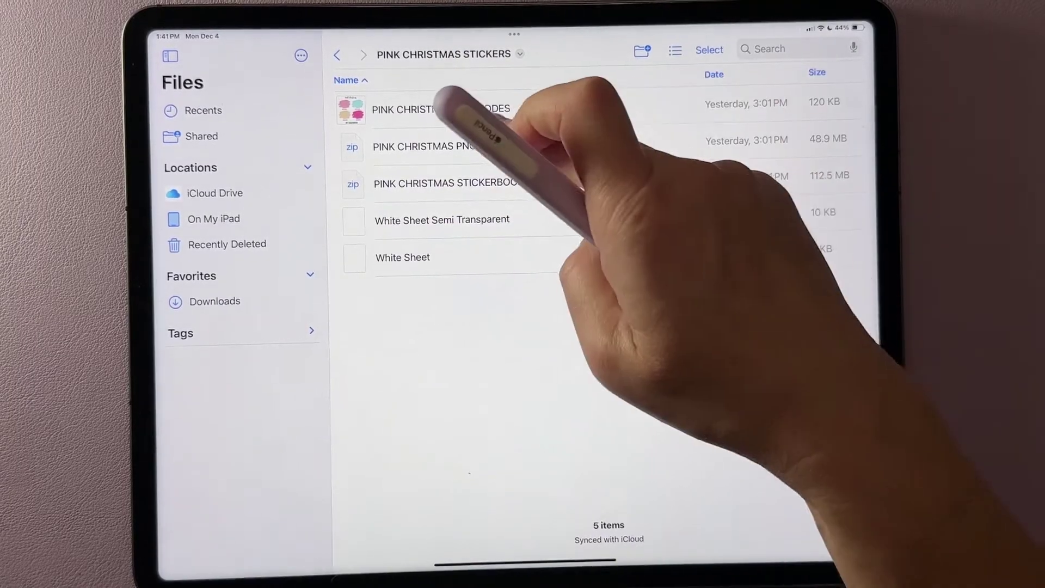
pyautogui.click(436, 144)
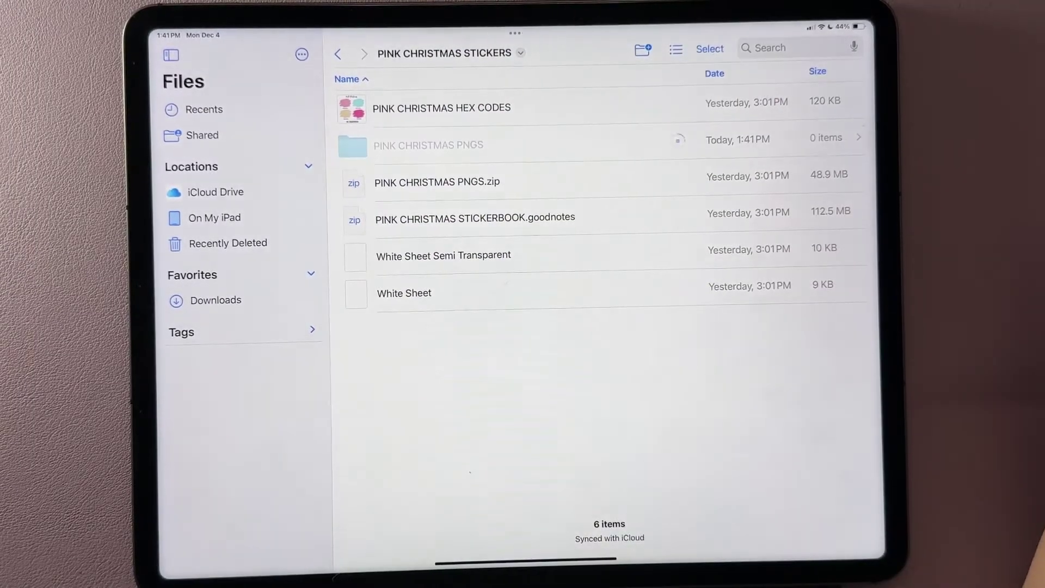
pyautogui.click(676, 142)
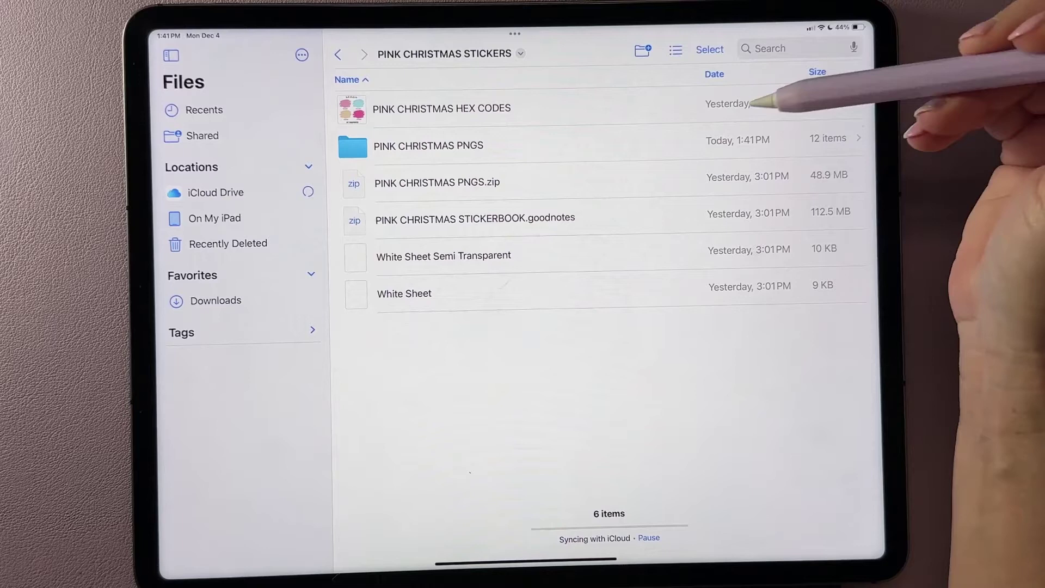
pyautogui.moveTo(695, 182); pyautogui.dragTo(537, 178)
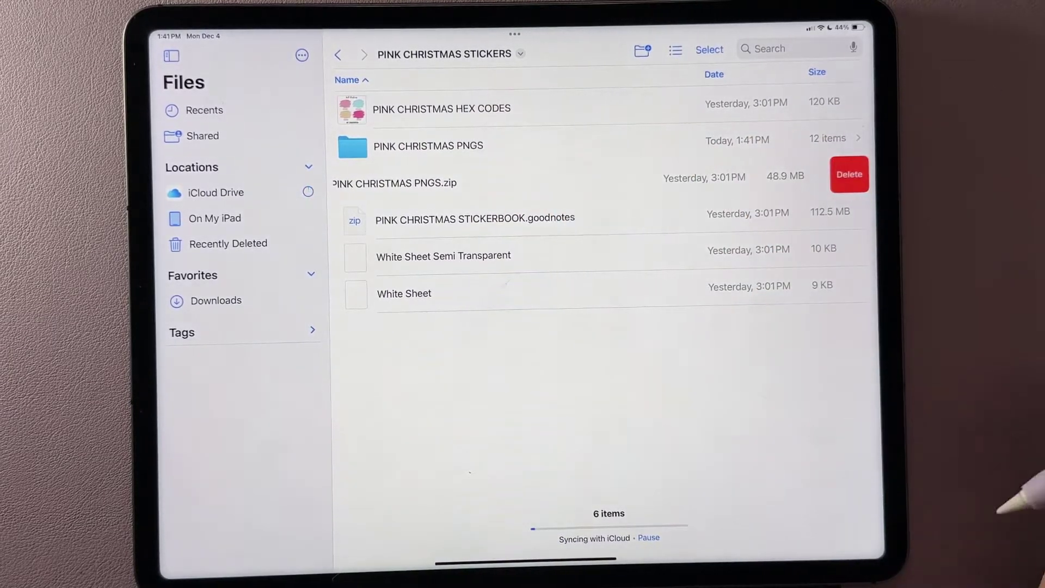
pyautogui.click(850, 174)
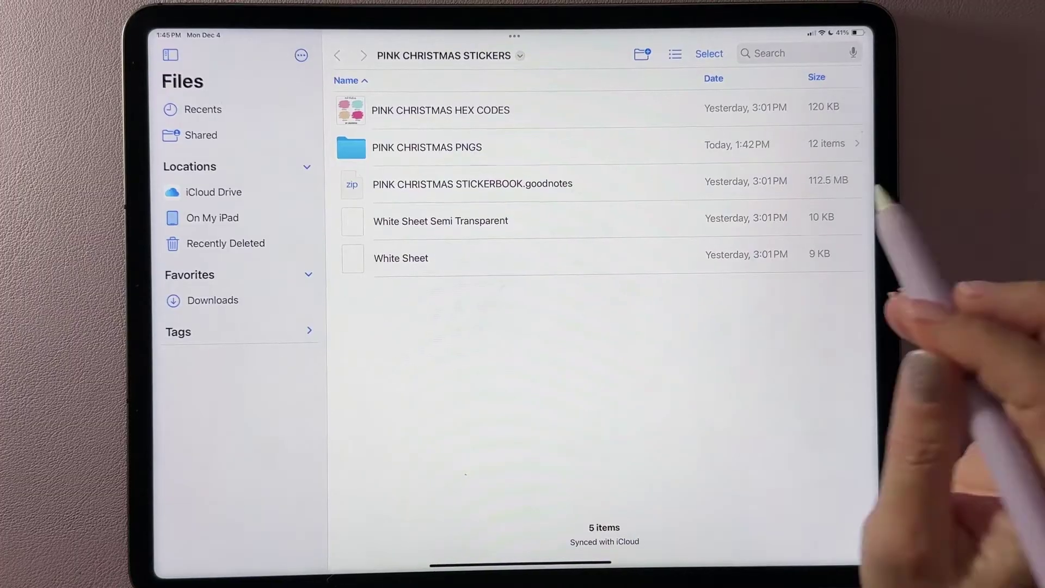
# Share the PINK CHRISTMAS STICKERBOOK.goodnotes file to Goodnotes.
pyautogui.click(472, 184)
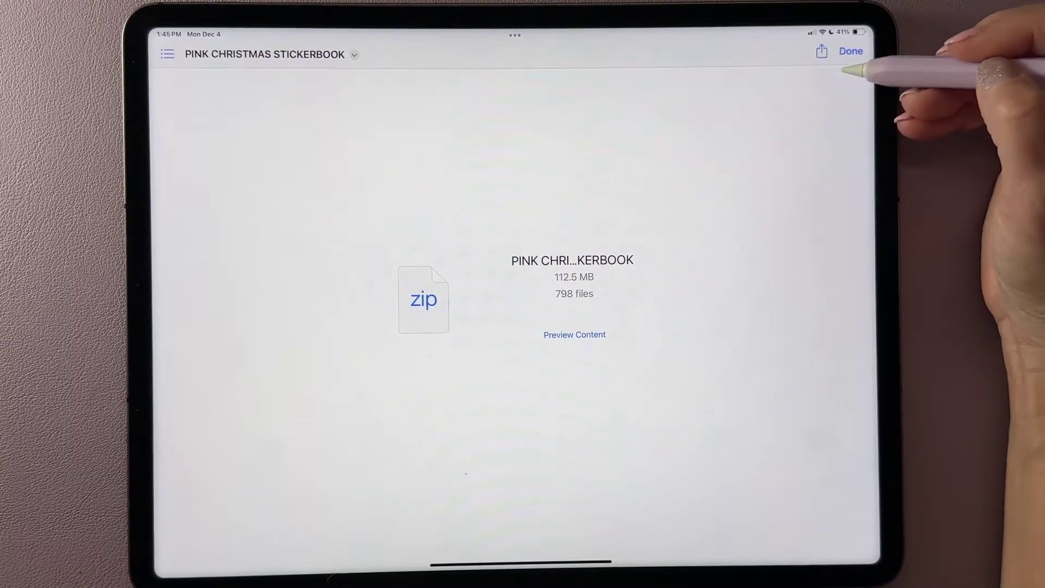
pyautogui.click(821, 50)
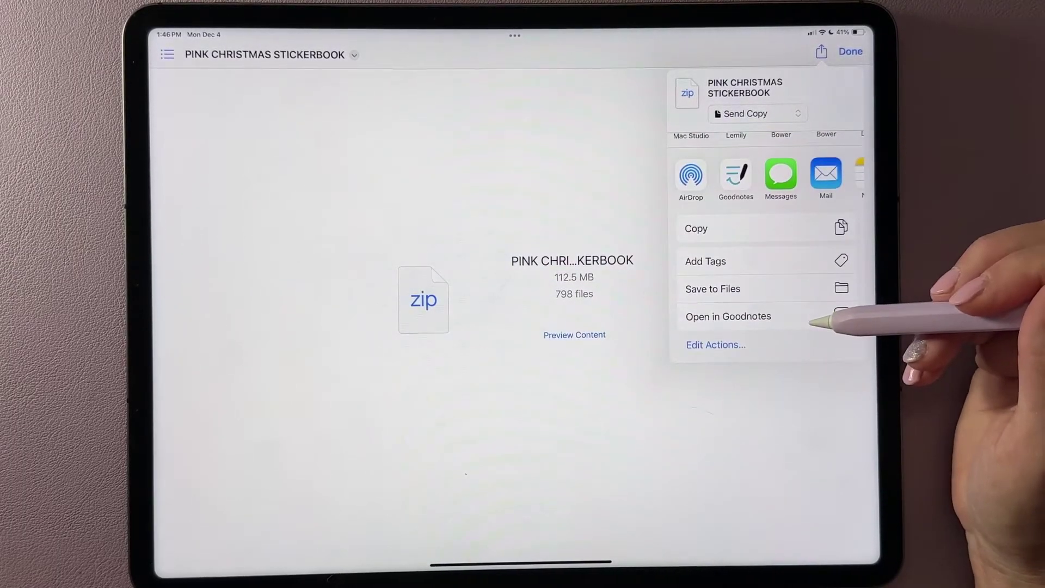
pyautogui.click(812, 319)
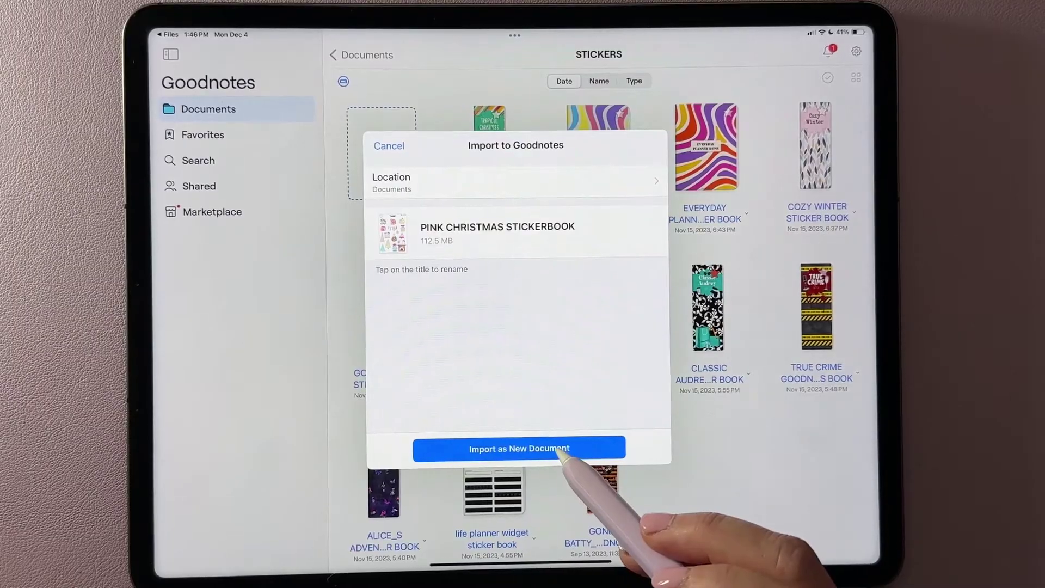
# Import the STICKERBOOK as a new document and go back to Documents.
pyautogui.click(565, 449)
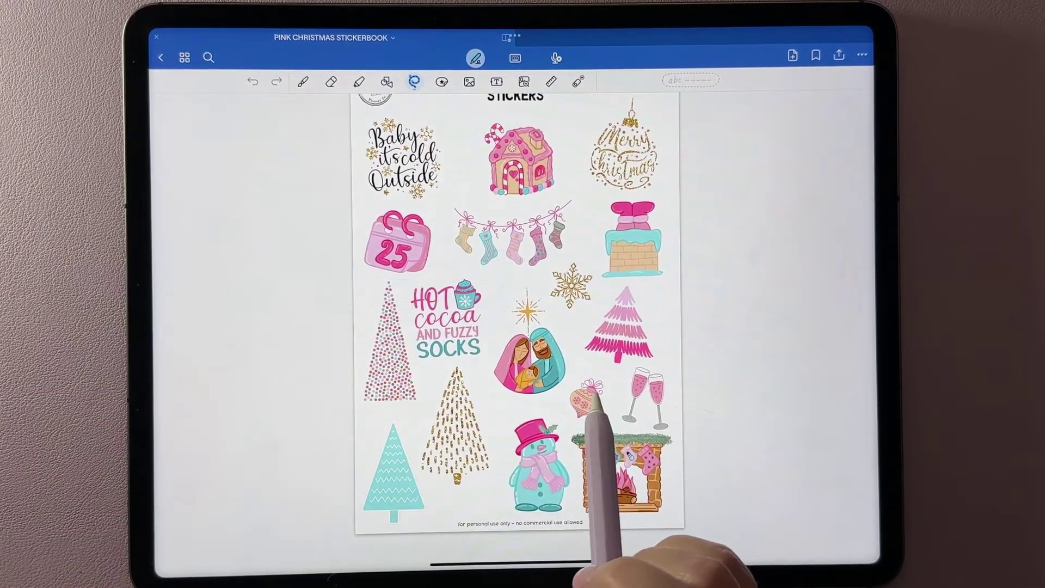
pyautogui.scroll(2, 519, 327)
pyautogui.scroll(3, 519, 326)
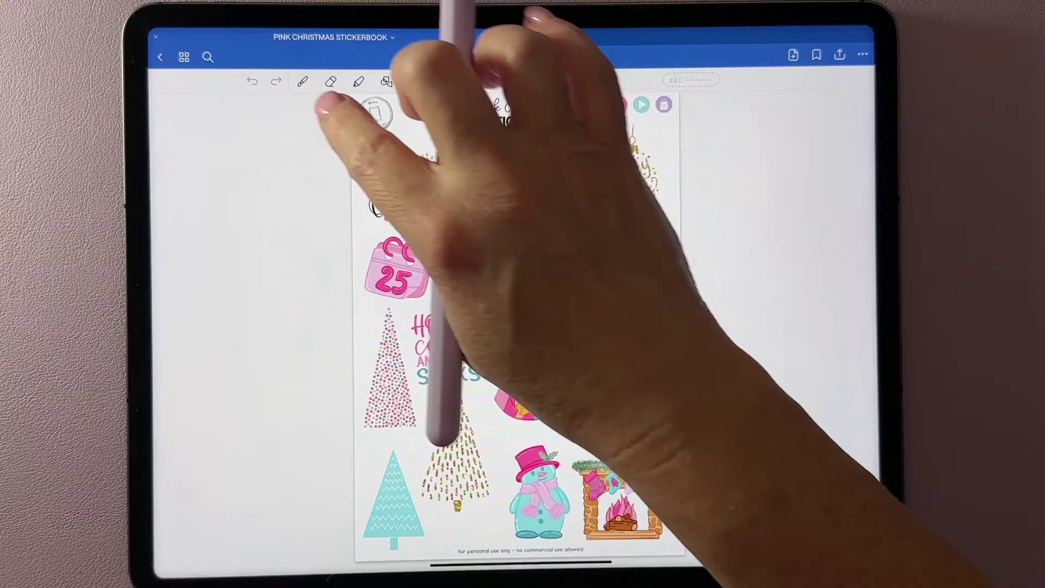
pyautogui.click(160, 57)
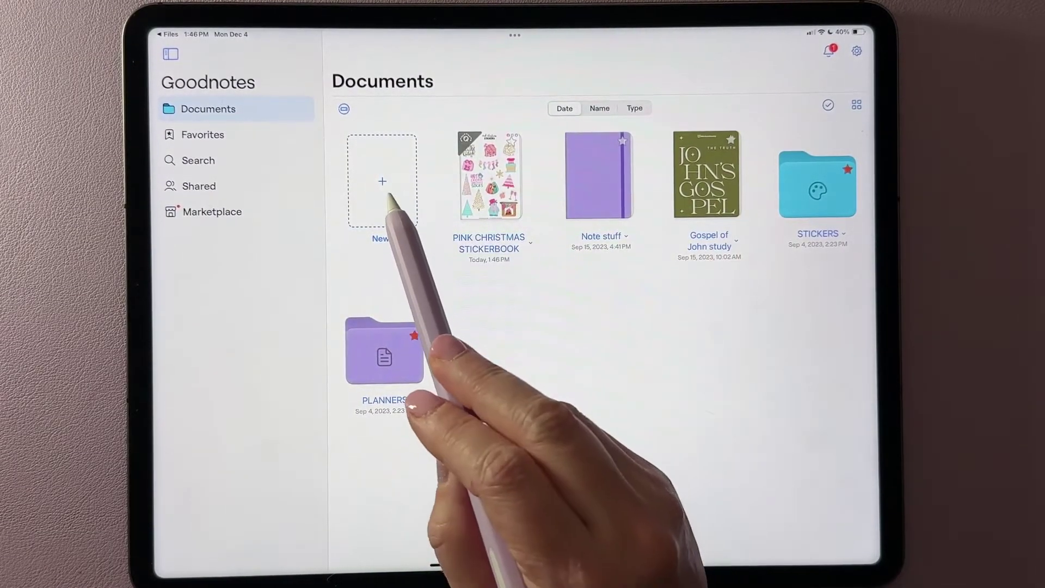
# Re-import the PINK CHRISTMAS STICKERBOOK from Downloads, close it, and open the PLANNERS folder.
pyautogui.click(390, 192)
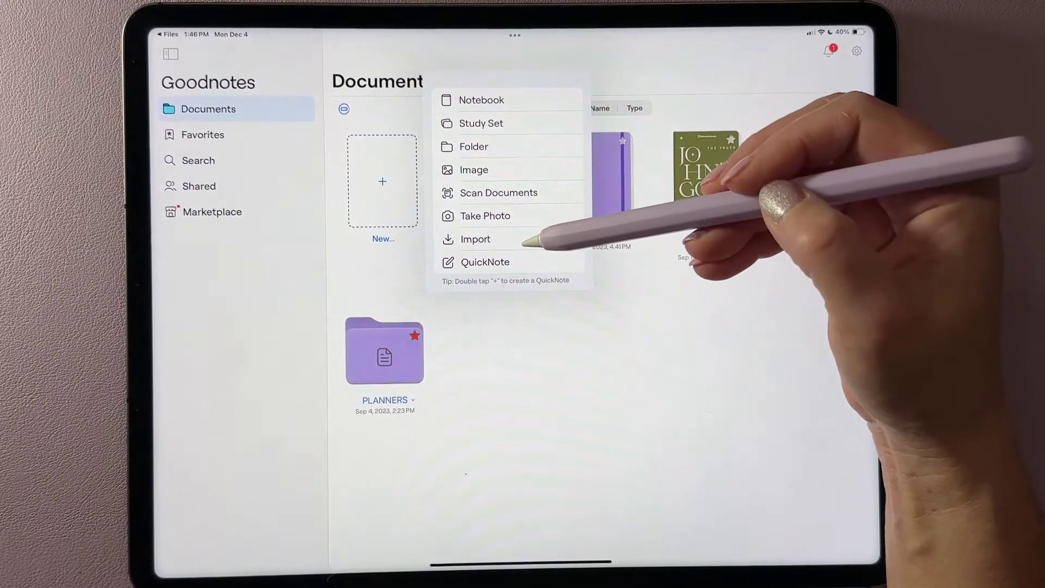
pyautogui.click(545, 239)
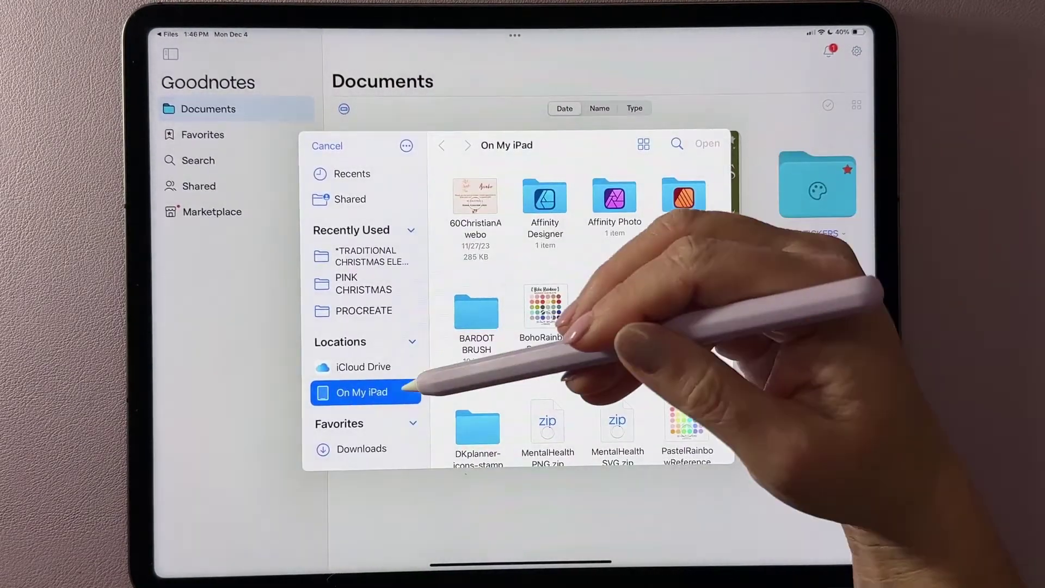
pyautogui.click(372, 449)
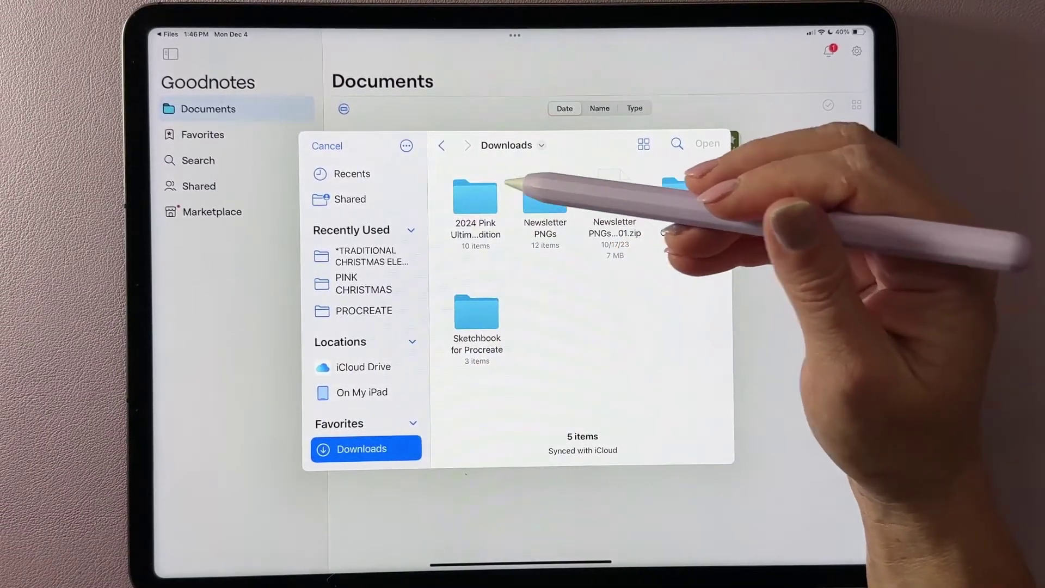
pyautogui.click(684, 196)
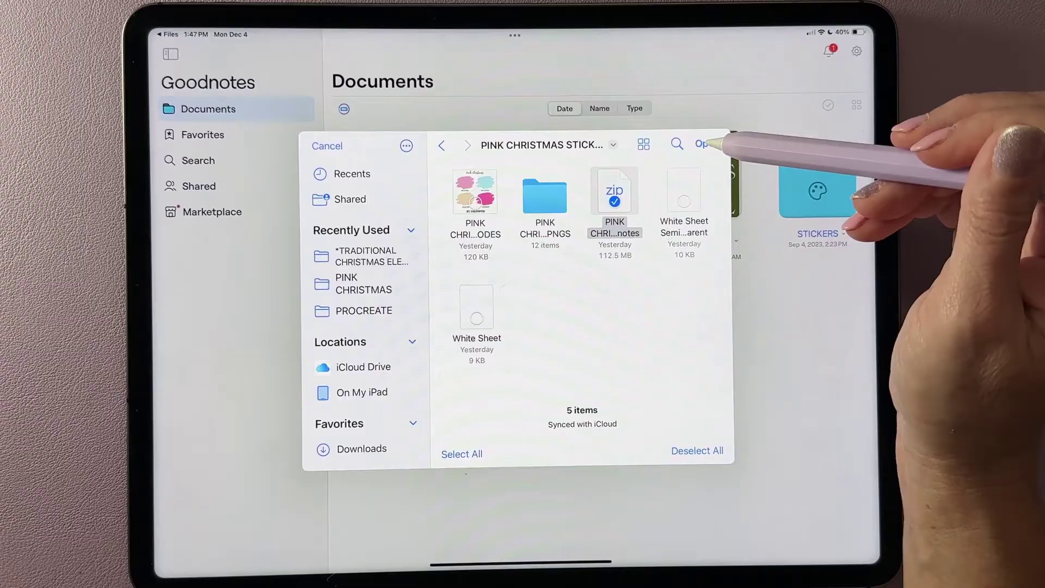
pyautogui.click(702, 145)
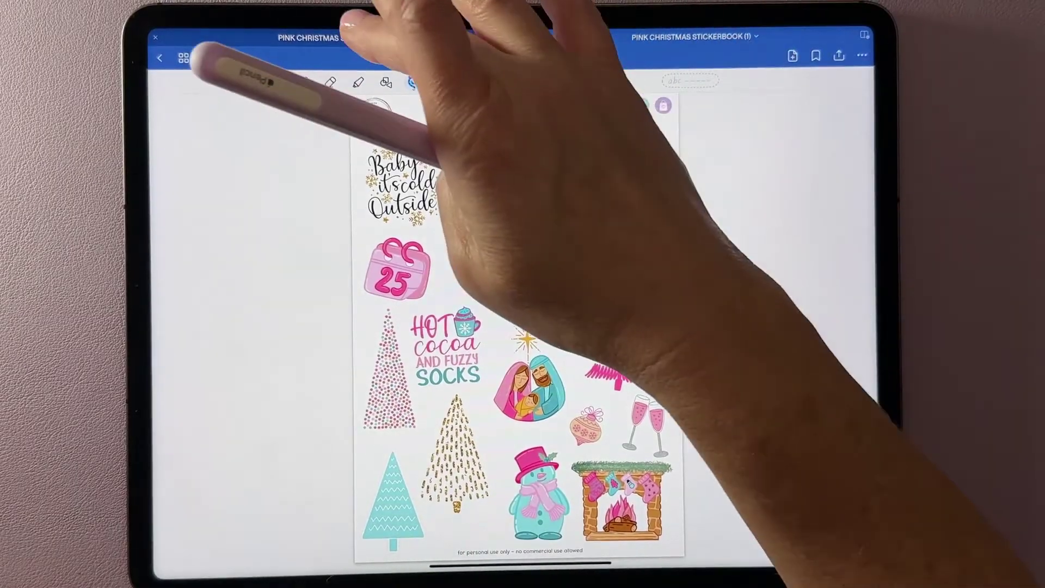
pyautogui.click(159, 57)
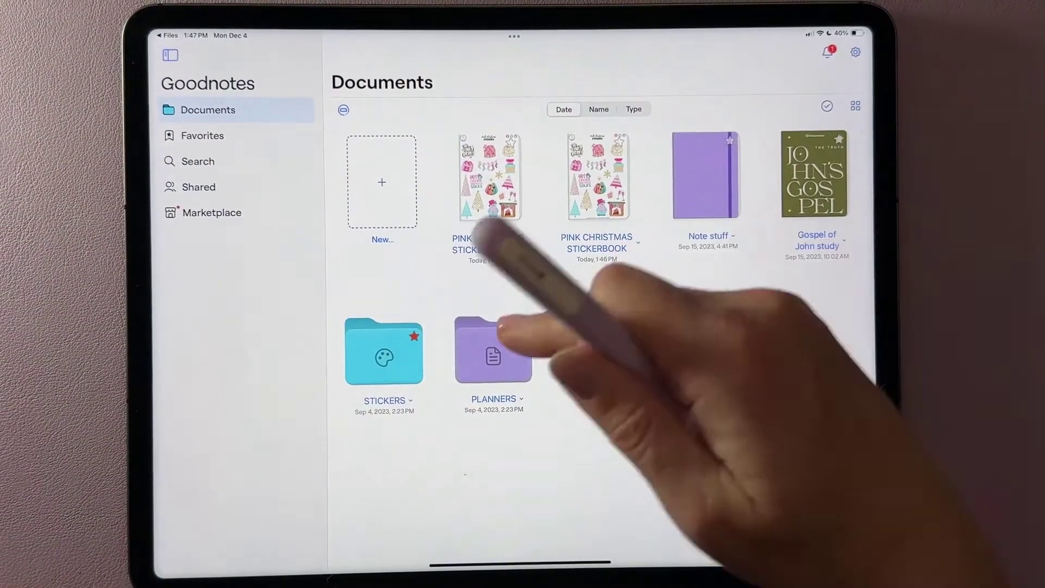
pyautogui.click(494, 351)
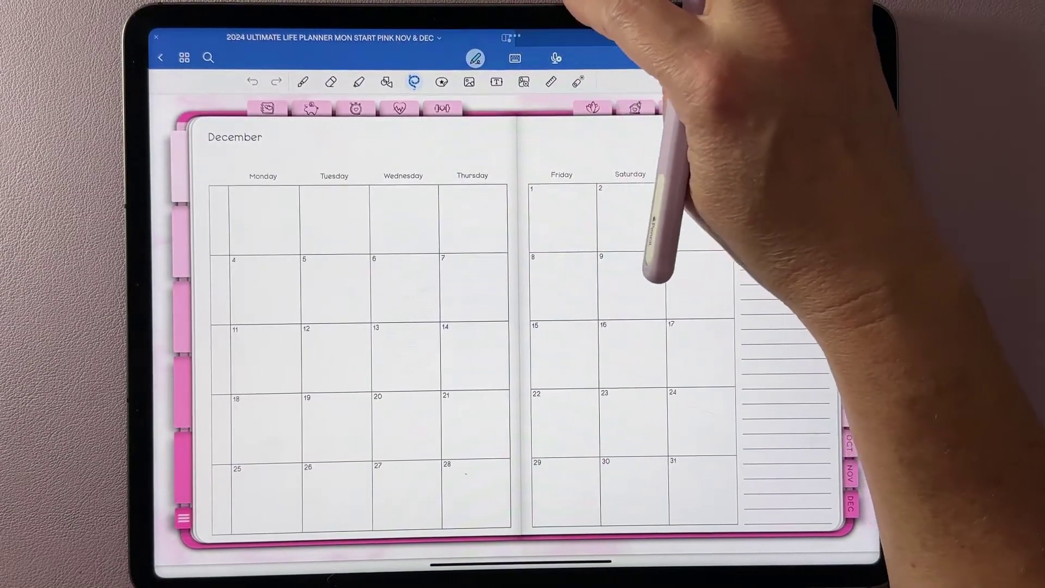
# Put Goodnotes into Split View with Files beside the December planner.
pyautogui.click(511, 37)
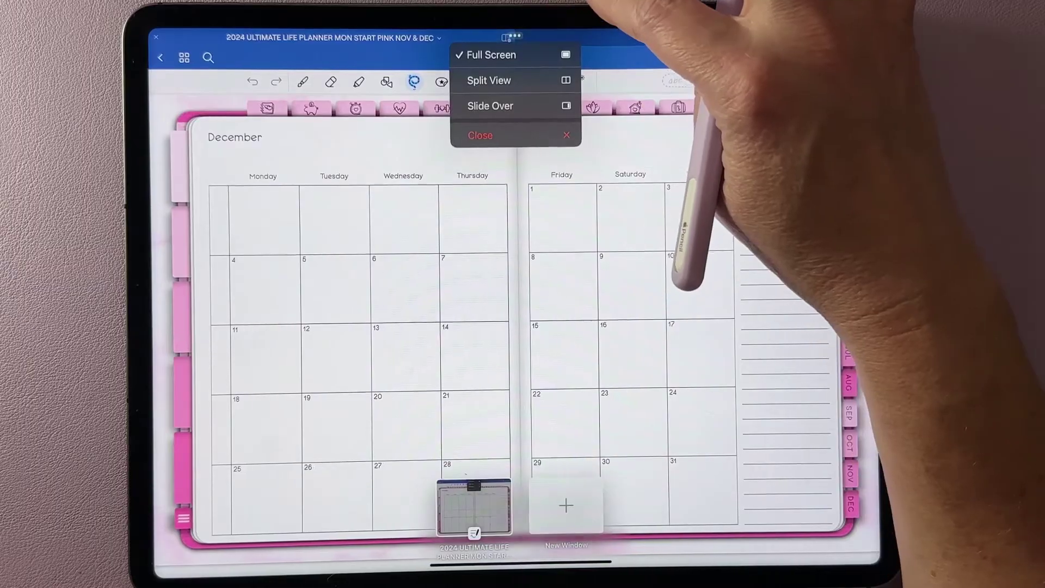
pyautogui.click(490, 80)
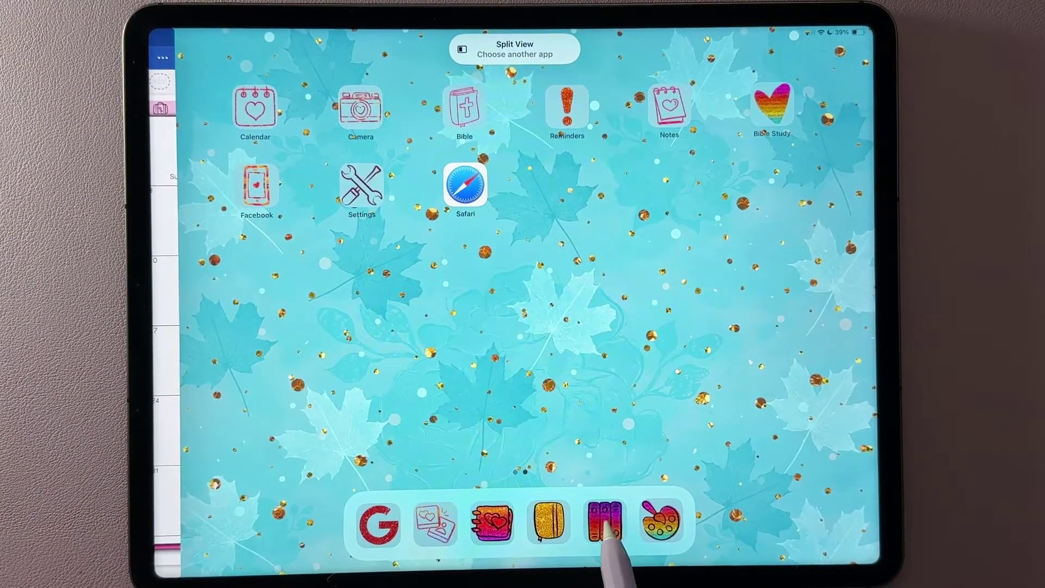
pyautogui.click(604, 527)
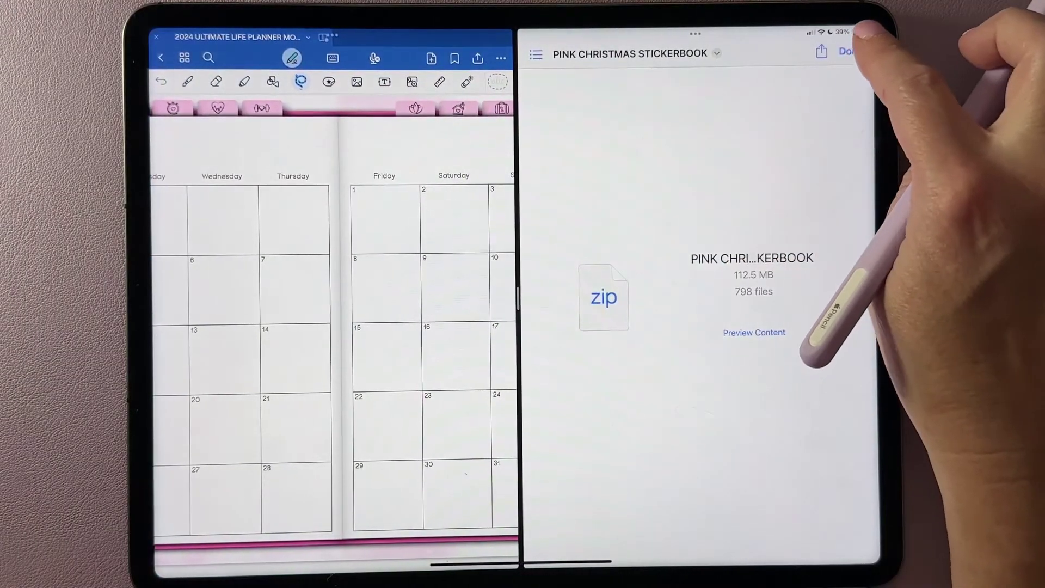
# Go to Downloads > PINK CHRISTMAS STICKERS > PINK CHRISTMAS PNGS > ICONS, widening the planner pane.
pyautogui.click(851, 55)
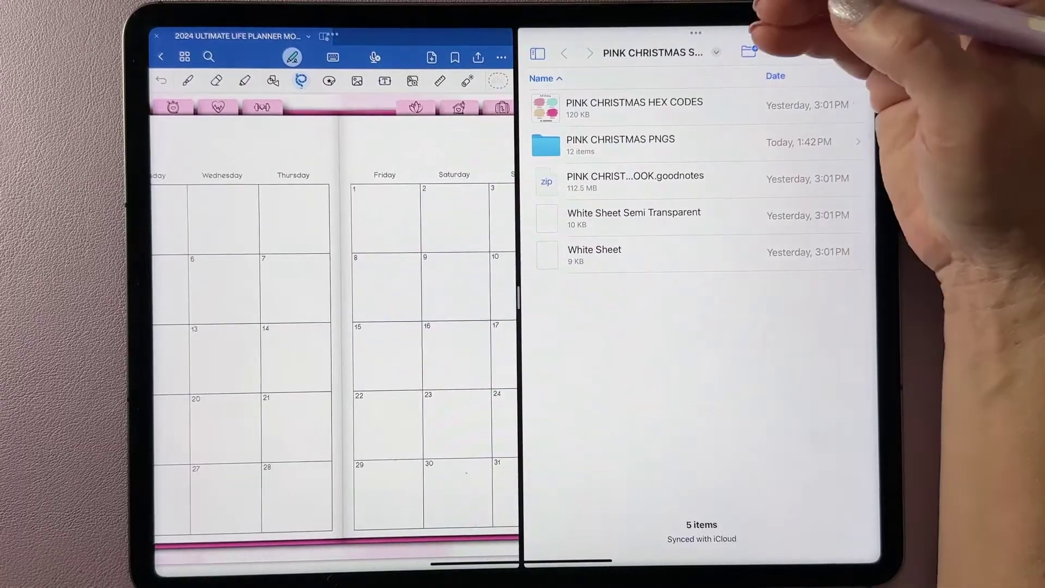
pyautogui.click(537, 55)
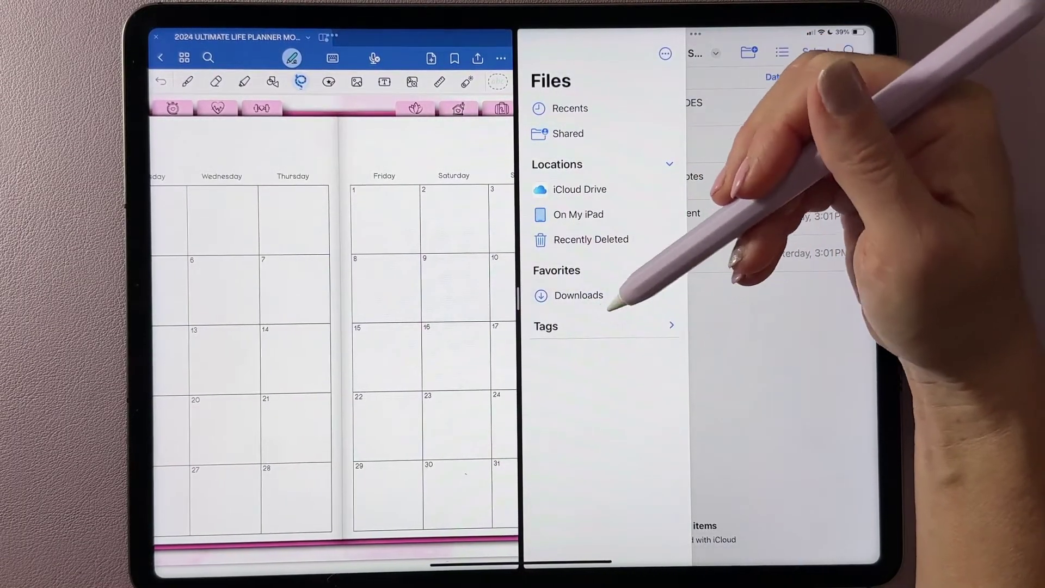
pyautogui.click(578, 294)
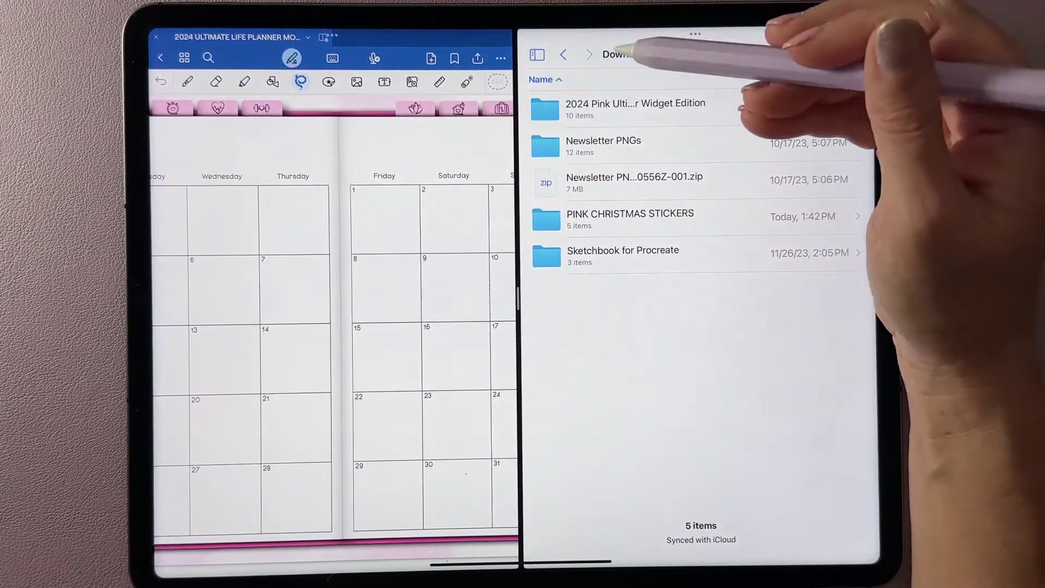
pyautogui.click(630, 216)
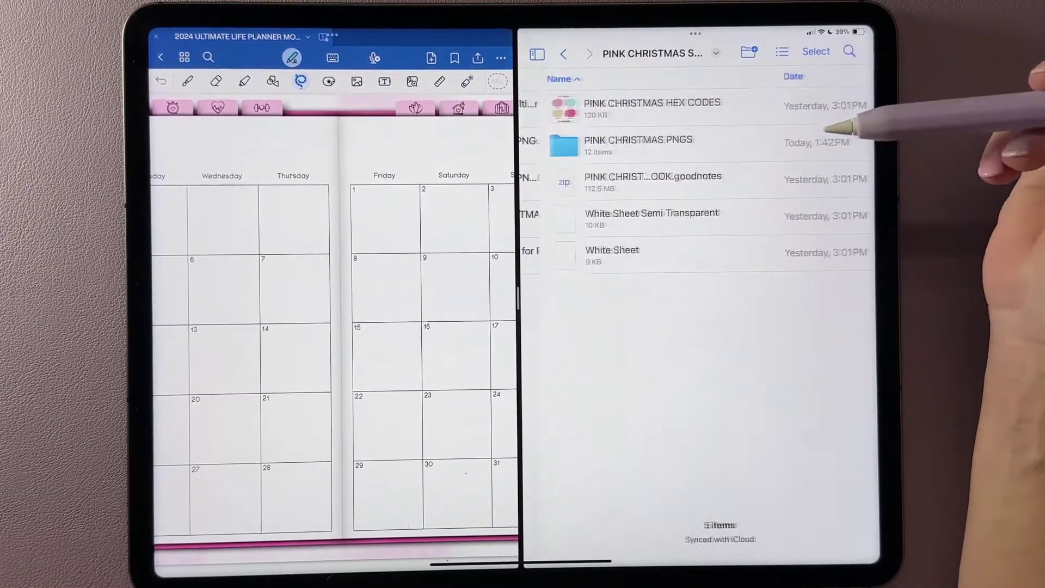
pyautogui.moveTo(519, 294)
pyautogui.mouseDown()
pyautogui.moveTo(695, 294)
pyautogui.moveTo(676, 294)
pyautogui.mouseUp()
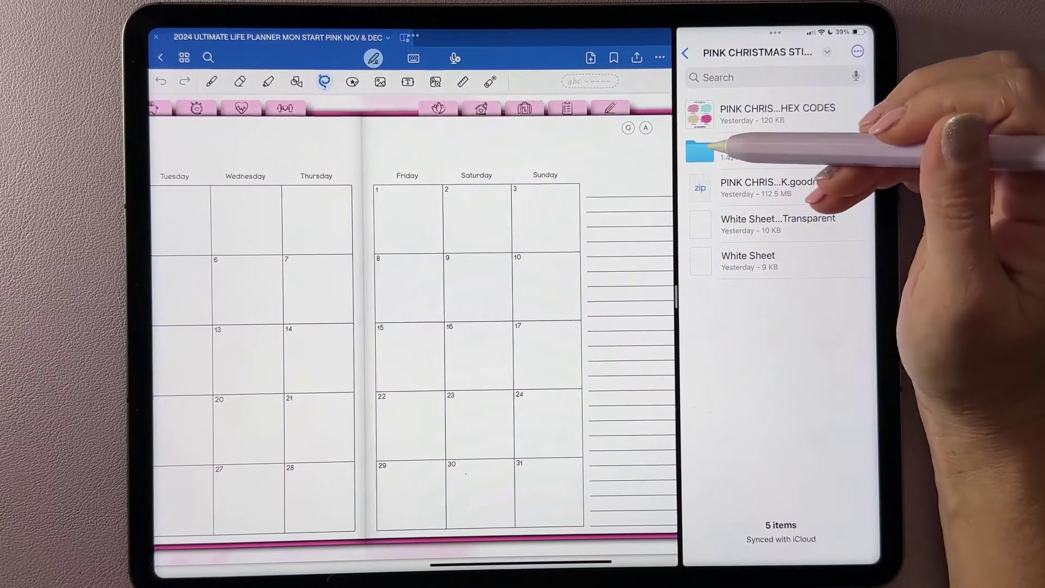
pyautogui.click(710, 151)
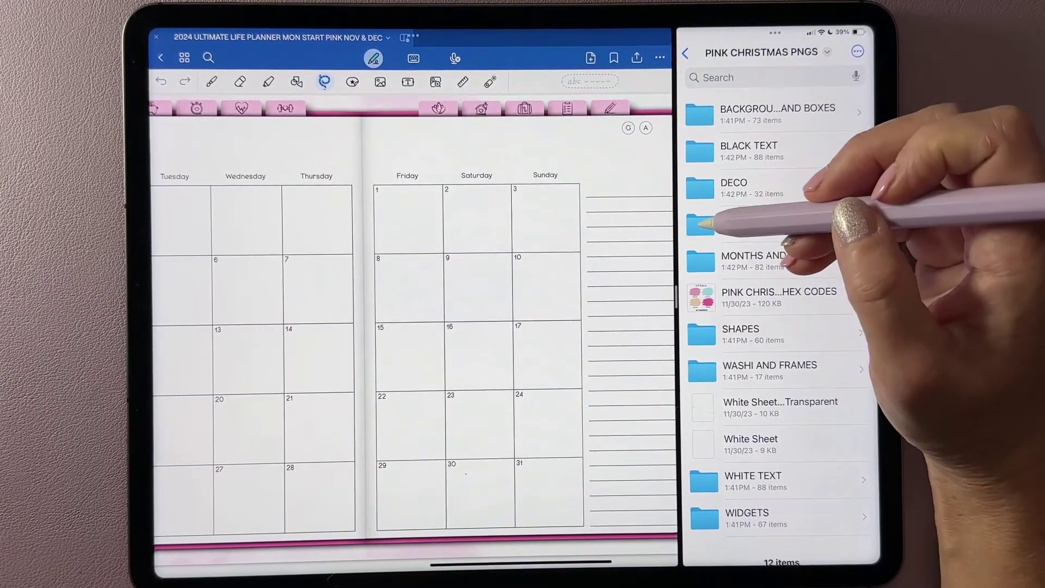
pyautogui.click(712, 222)
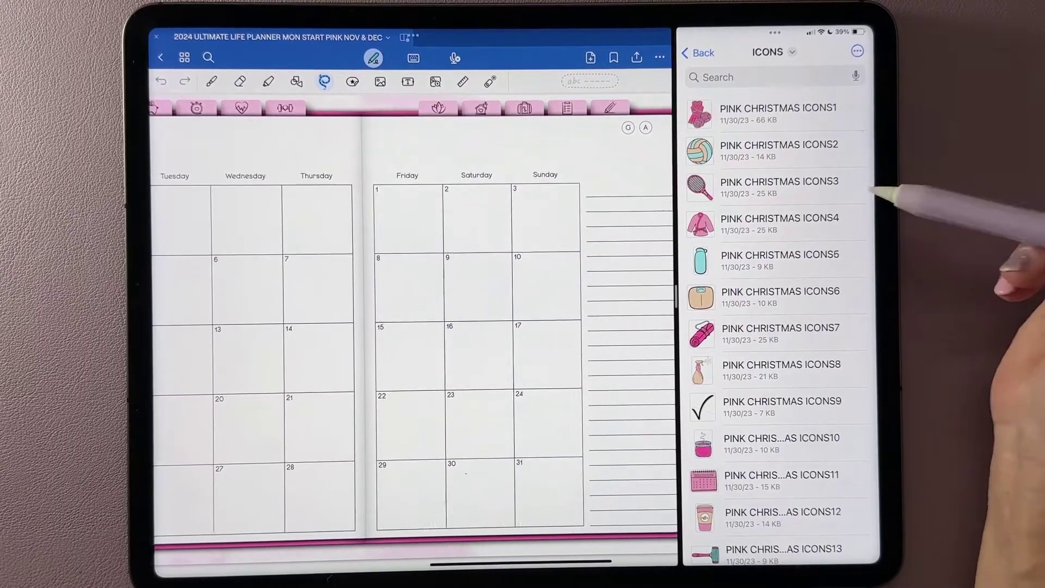
pyautogui.scroll(-5, 490, 327)
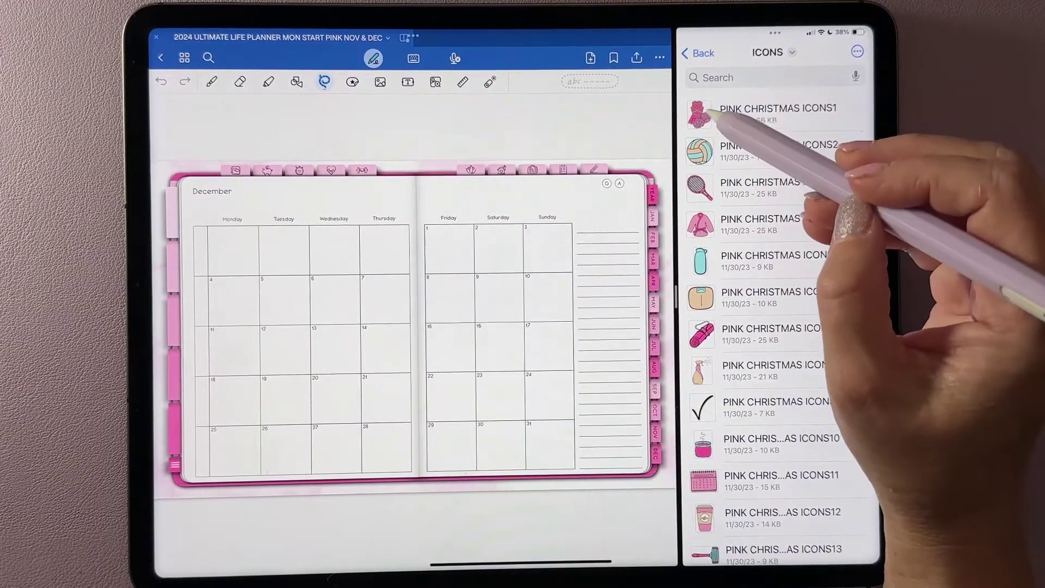
# Drop the ICONS1 cheerleader sticker on December, shrink it, delete it, and close Files.
pyautogui.moveTo(698, 151); pyautogui.dragTo(347, 300)
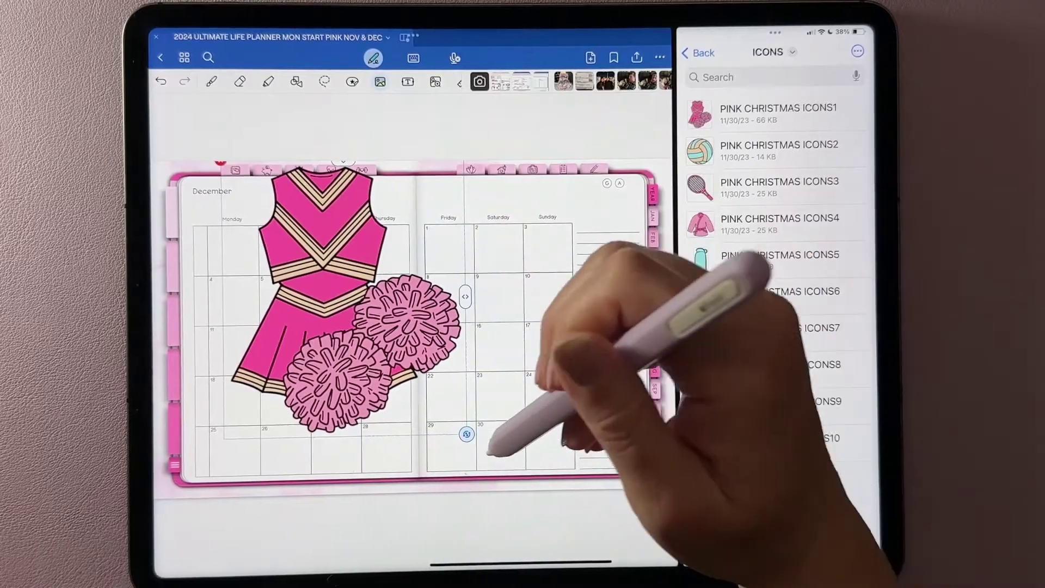
pyautogui.moveTo(466, 431); pyautogui.dragTo(388, 346)
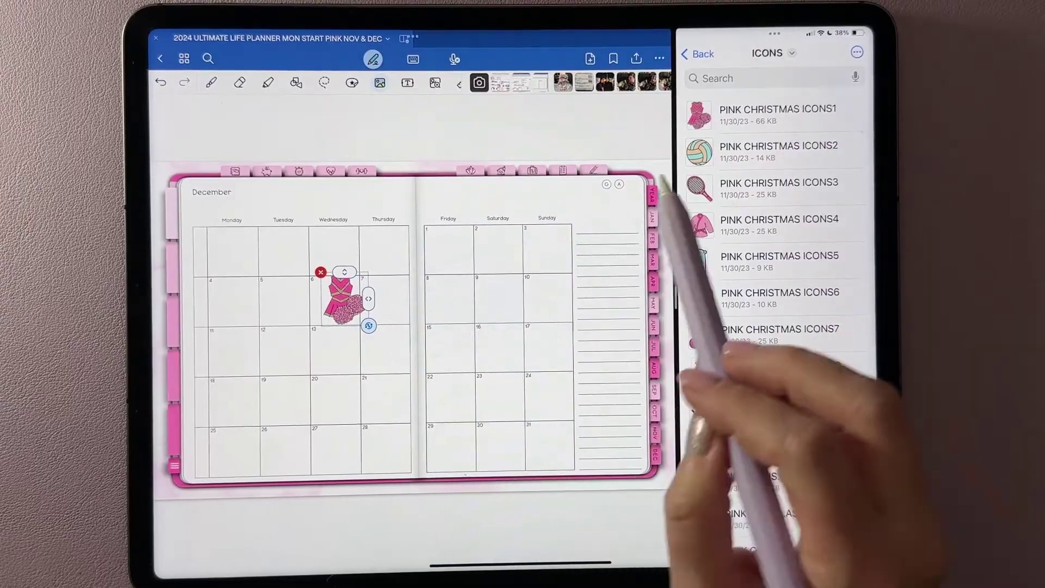
pyautogui.moveTo(369, 325)
pyautogui.mouseDown()
pyautogui.moveTo(303, 350)
pyautogui.moveTo(296, 301)
pyautogui.mouseUp()
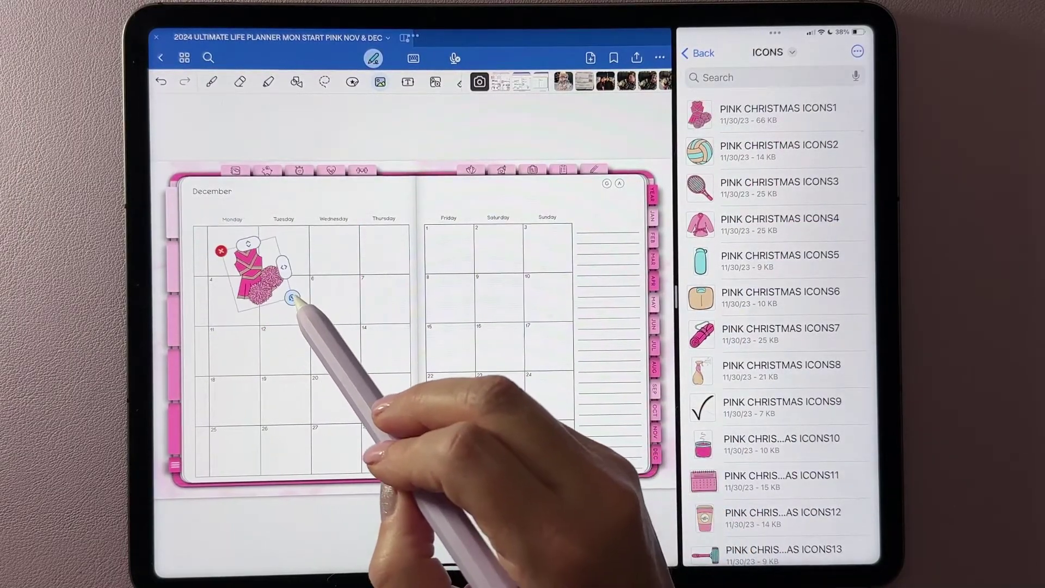
pyautogui.click(227, 253)
pyautogui.moveTo(776, 245); pyautogui.dragTo(1013, 328)
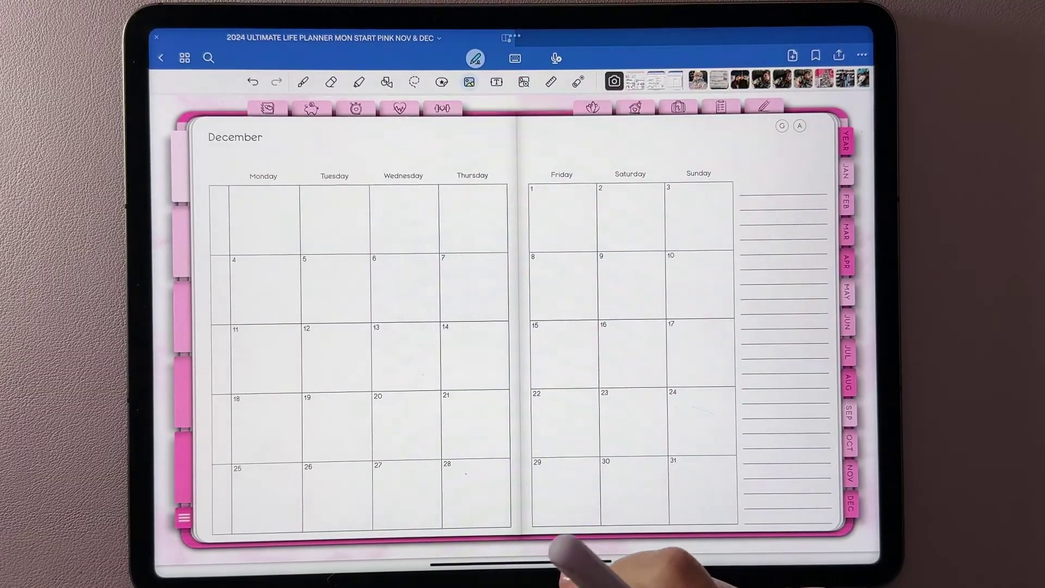
# Copy the PINK CHRISTMAS ICONS8 spray-bottle image in Files.
pyautogui.moveTo(564, 562); pyautogui.dragTo(681, 445)
pyautogui.click(603, 516)
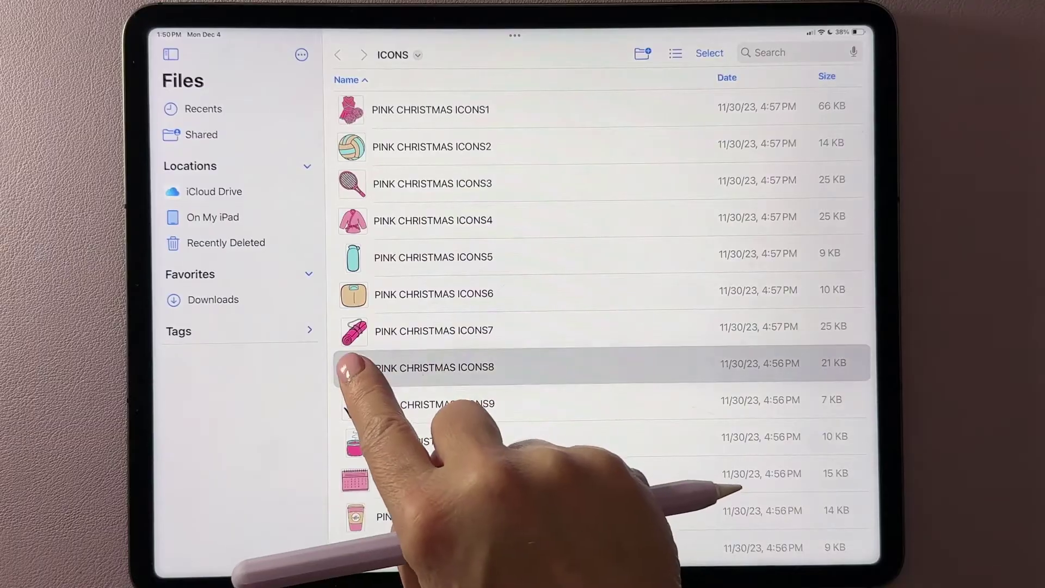
pyautogui.rightClick(348, 369)
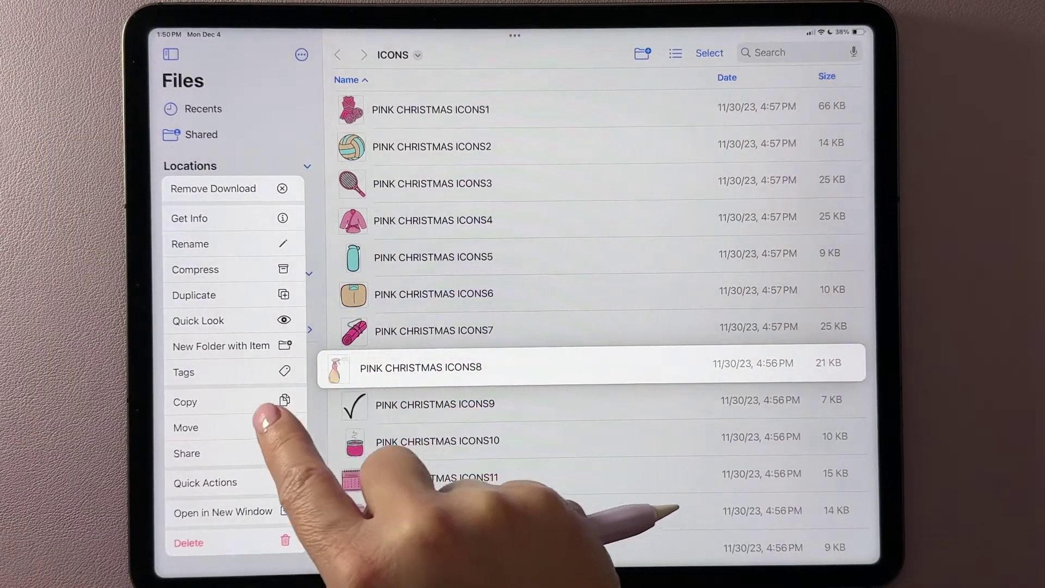
pyautogui.click(216, 402)
# Paste the spray-bottle sticker into the planner, shrink it into the first Monday cell, then delete it.
pyautogui.moveTo(499, 563); pyautogui.dragTo(677, 326)
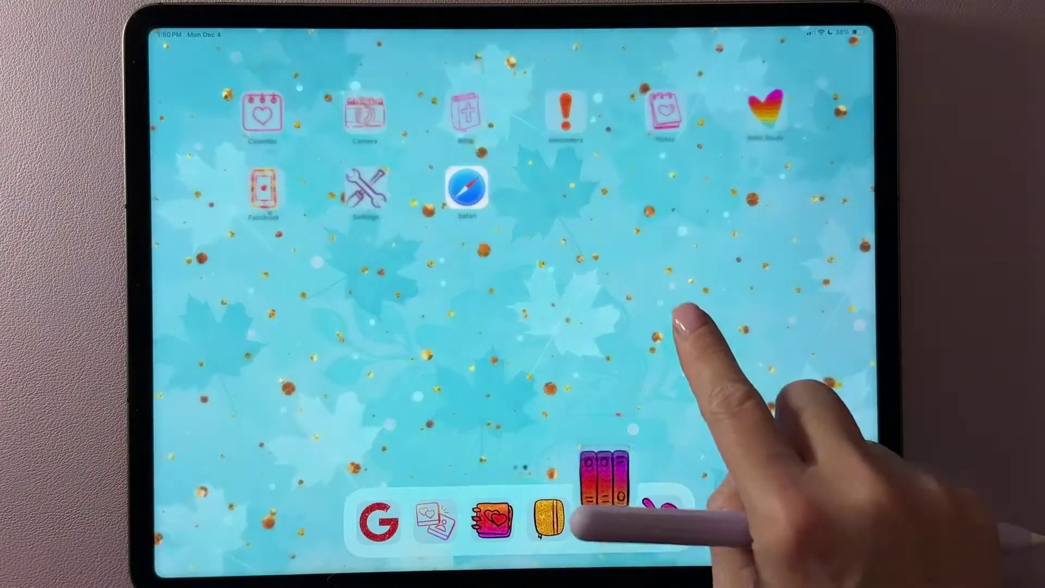
pyautogui.click(621, 522)
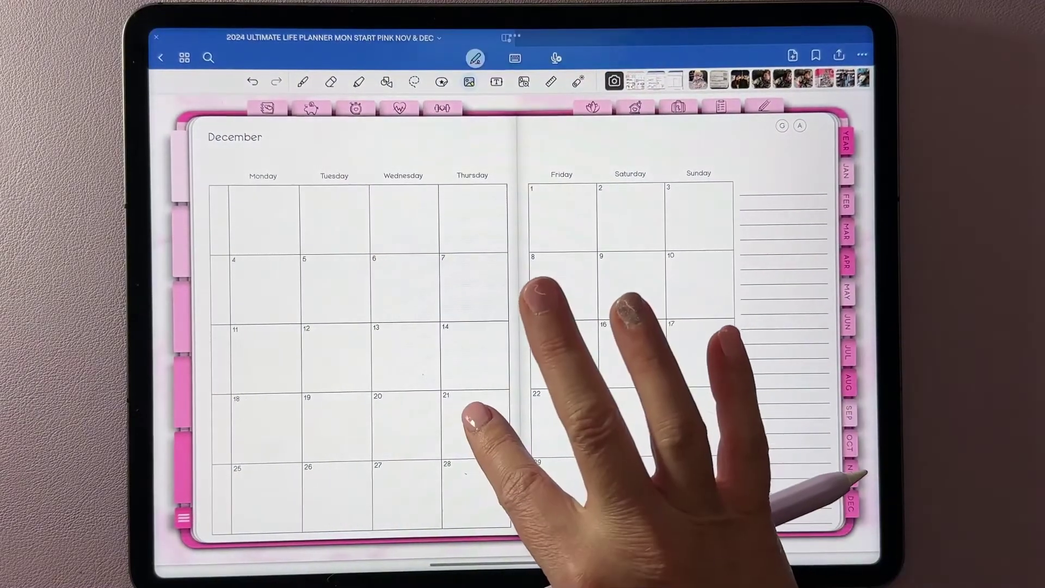
pyautogui.click(399, 400)
pyautogui.moveTo(585, 420); pyautogui.dragTo(520, 406)
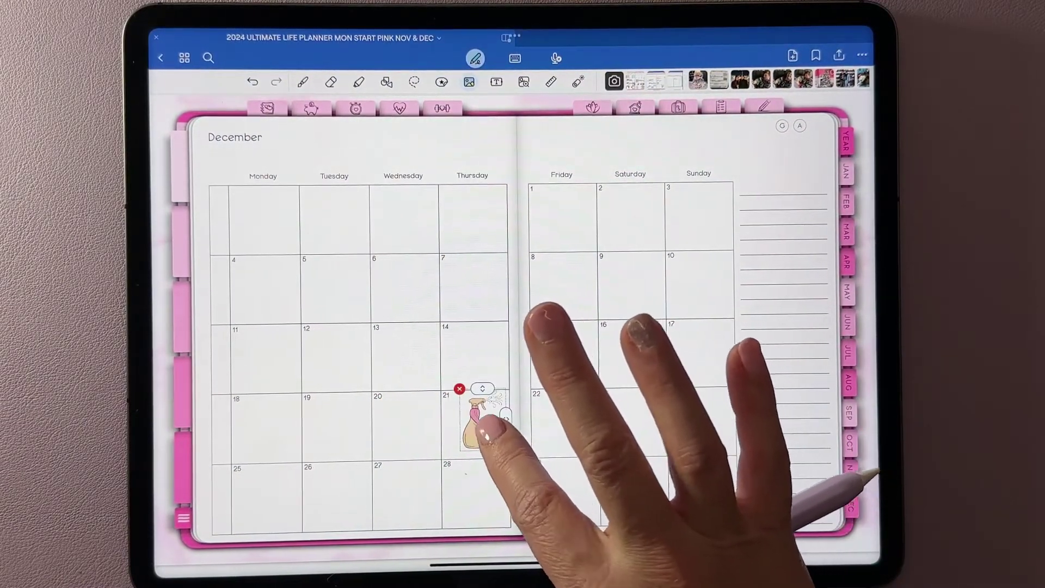
pyautogui.moveTo(441, 409)
pyautogui.mouseDown()
pyautogui.moveTo(290, 233)
pyautogui.moveTo(233, 190)
pyautogui.mouseUp()
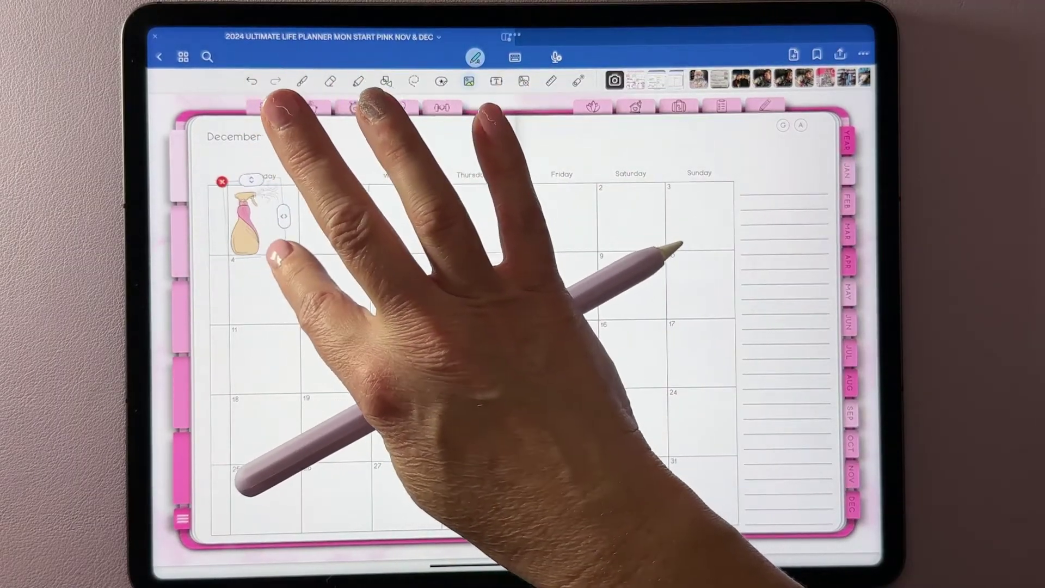
pyautogui.click(221, 181)
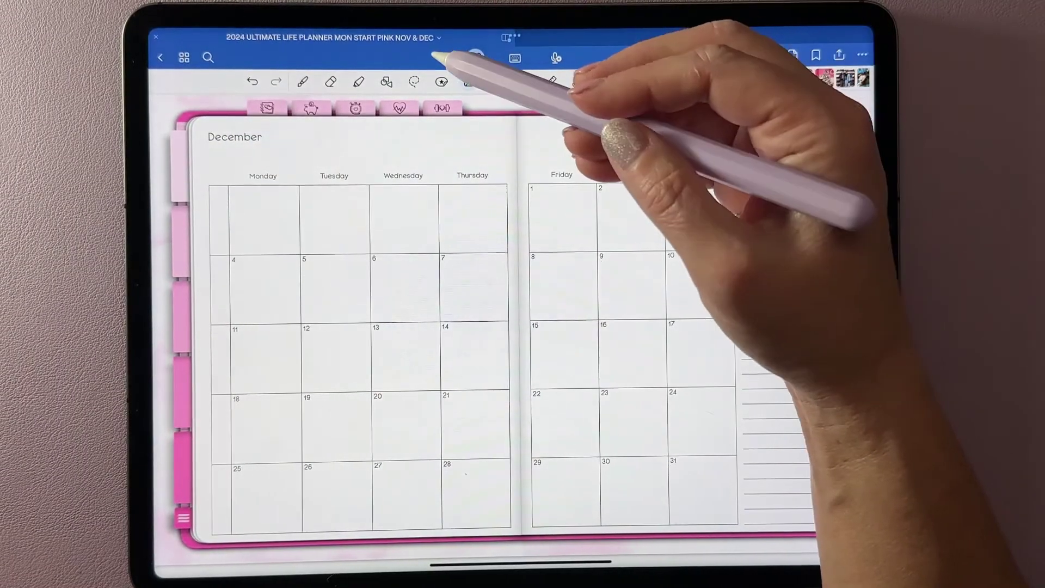